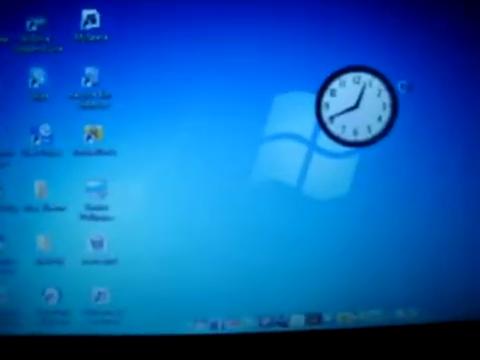
# Dismiss the desktop context menu, then log off so the purple space wallpaper takes effect.
pyautogui.rightClick(403, 87)
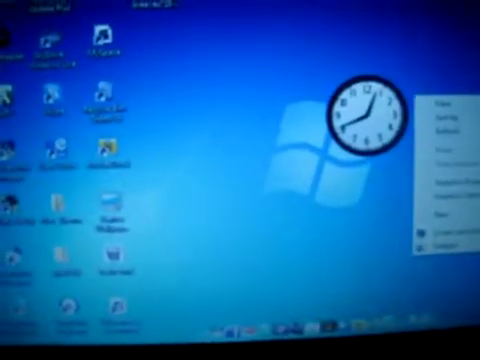
pyautogui.click(347, 42)
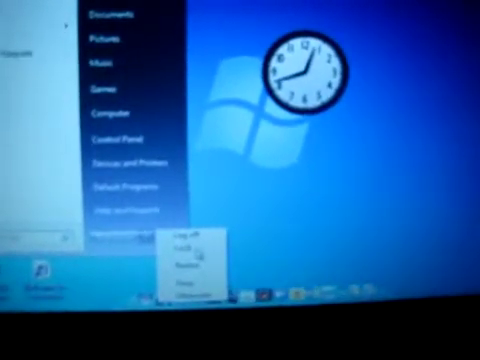
pyautogui.click(198, 244)
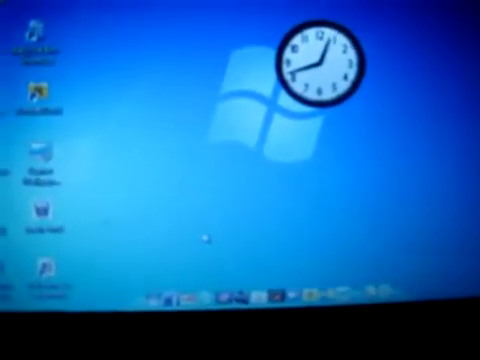